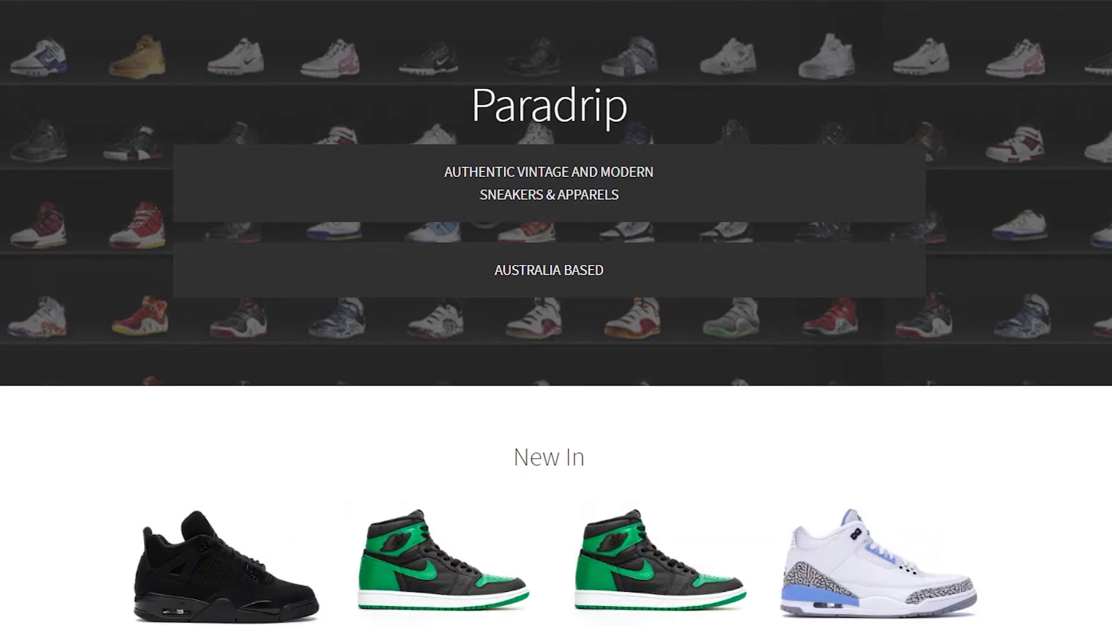
- Scroll the Paradrip home page down to the New In sneaker listing
{"action": "scroll", "coordinate": [194, 402], "scroll_direction": "up", "scroll_amount": 3}
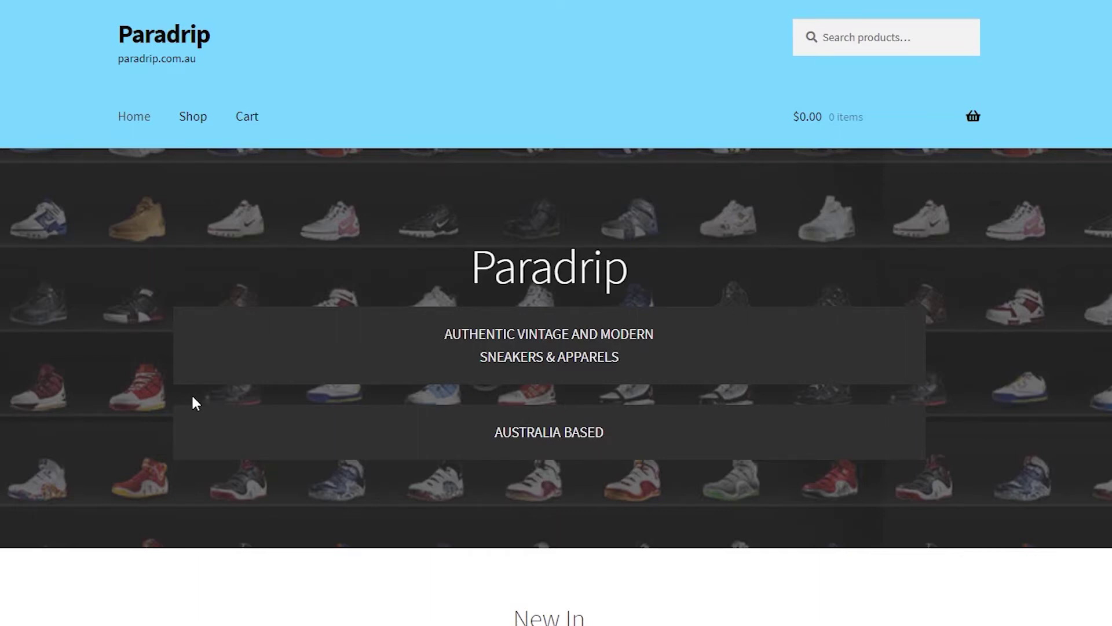
{"action": "scroll", "coordinate": [193, 397], "scroll_direction": "down", "scroll_amount": 3}
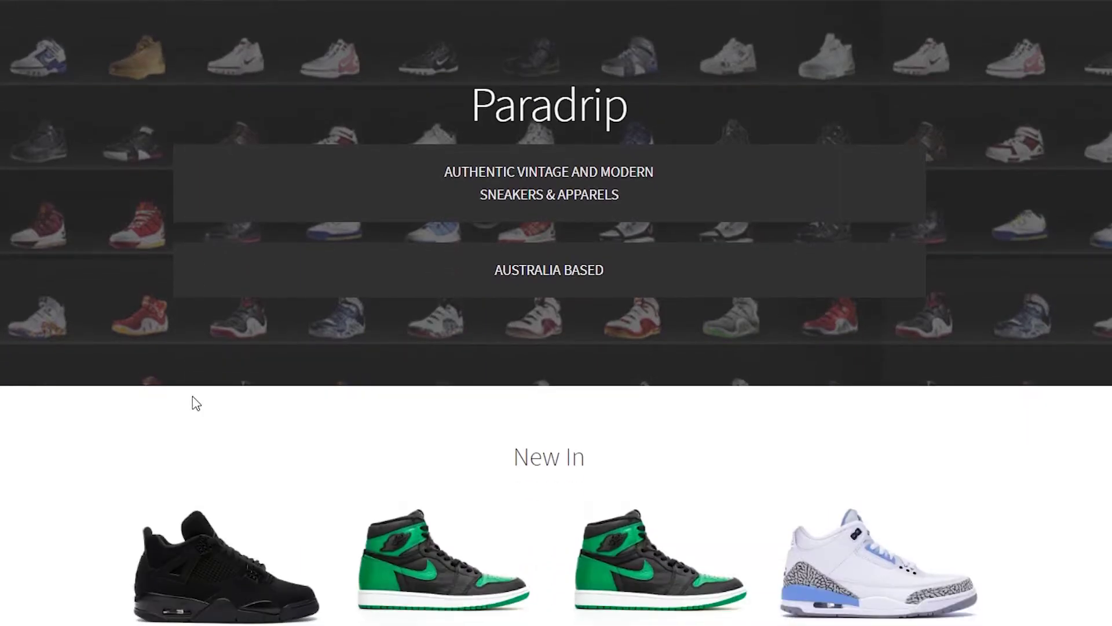
{"action": "scroll", "coordinate": [194, 400], "scroll_direction": "down", "scroll_amount": 3}
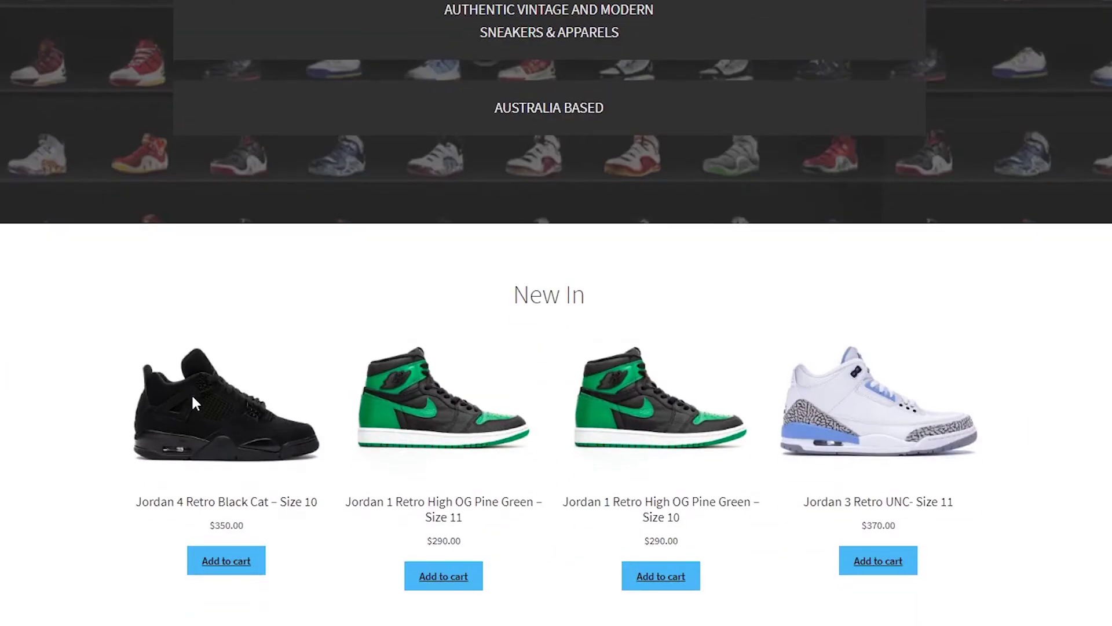
- Add the Jordan 1 Retro High OG Pine Green Size 11 to the cart and view the cart
{"action": "left_click", "coordinate": [371, 402]}
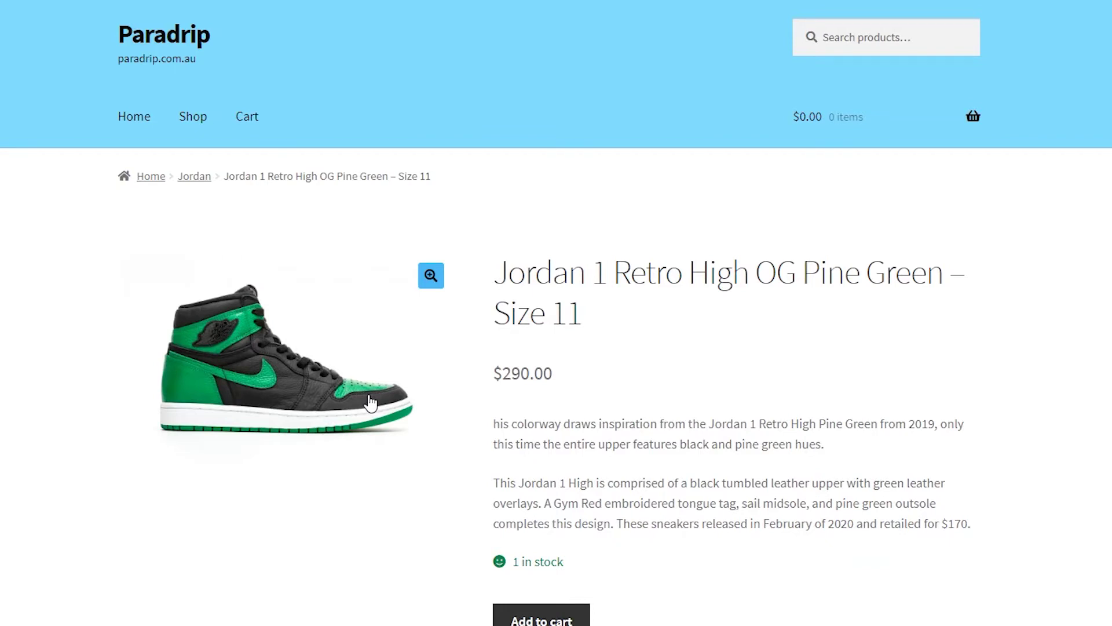
{"action": "scroll", "coordinate": [580, 475], "scroll_direction": "down", "scroll_amount": 3}
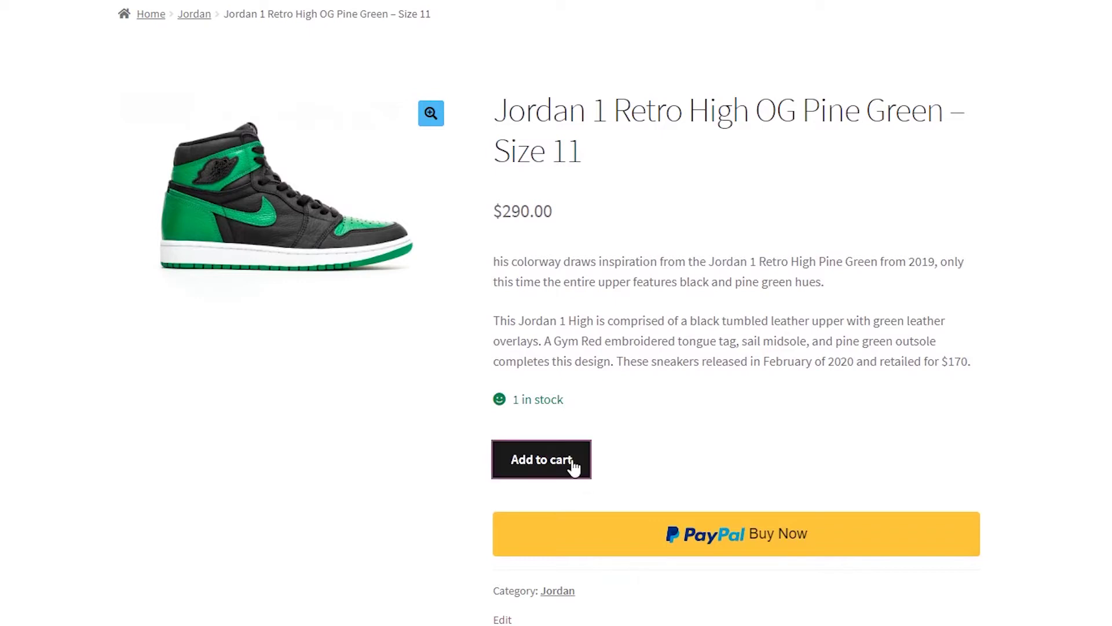
{"action": "left_click", "coordinate": [573, 466]}
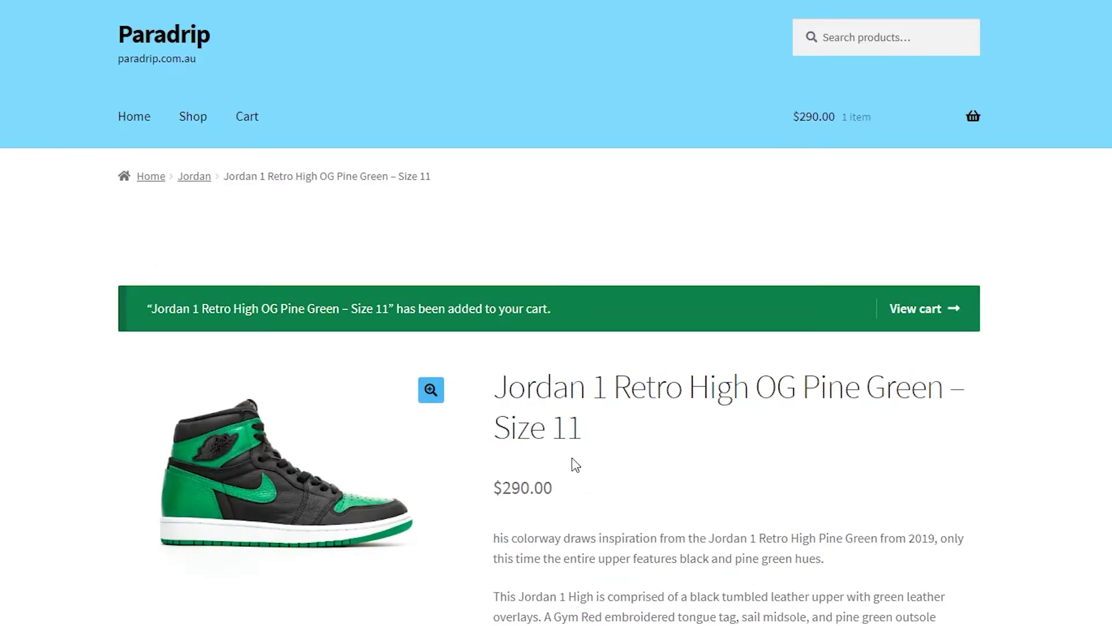
{"action": "scroll", "coordinate": [950, 177], "scroll_direction": "down", "scroll_amount": 3}
{"action": "left_click", "coordinate": [940, 148]}
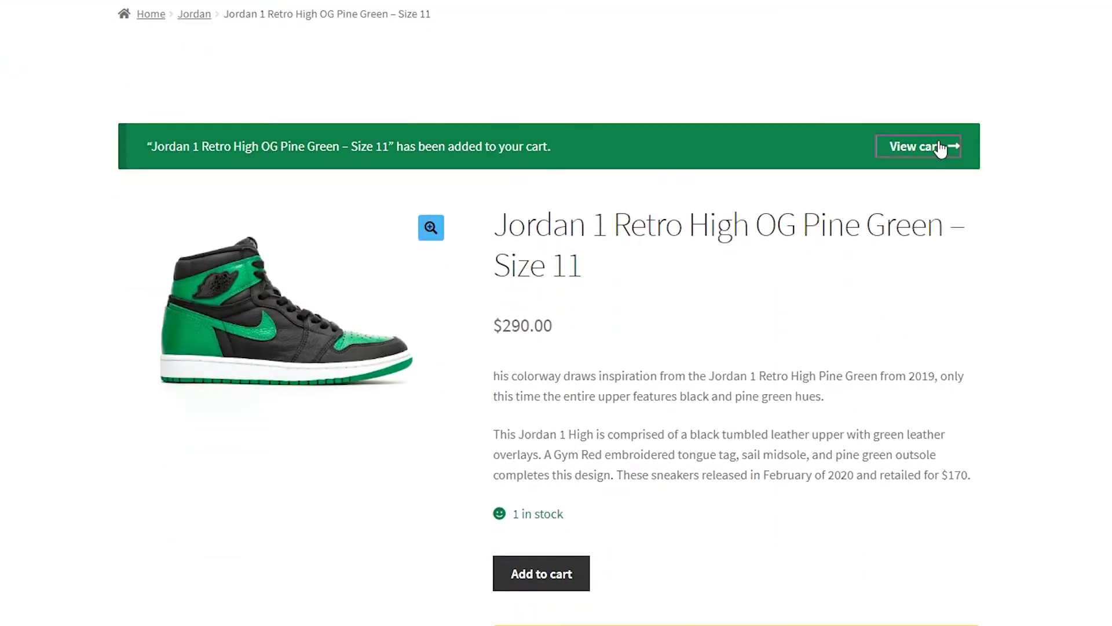
- Check the $11.95 Flat rate shipping charge in the cart totals
{"action": "scroll", "coordinate": [938, 149], "scroll_direction": "down", "scroll_amount": 8}
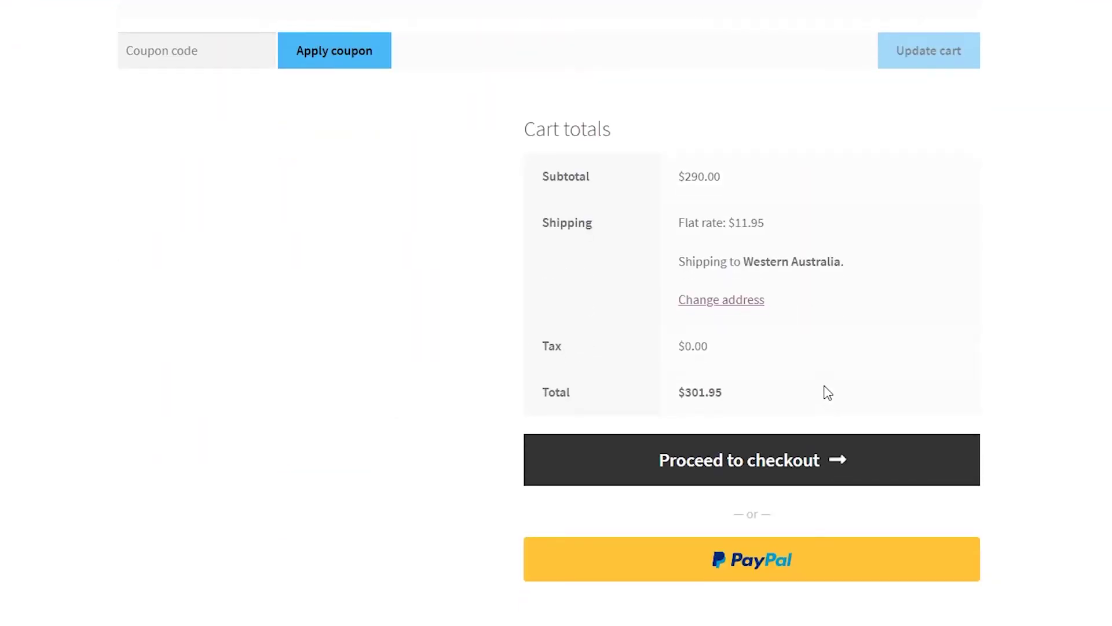
{"action": "scroll", "coordinate": [824, 390], "scroll_direction": "up", "scroll_amount": 3}
{"action": "left_click_drag", "start_coordinate": [776, 395], "coordinate": [811, 376]}
{"action": "left_click", "coordinate": [726, 394]}
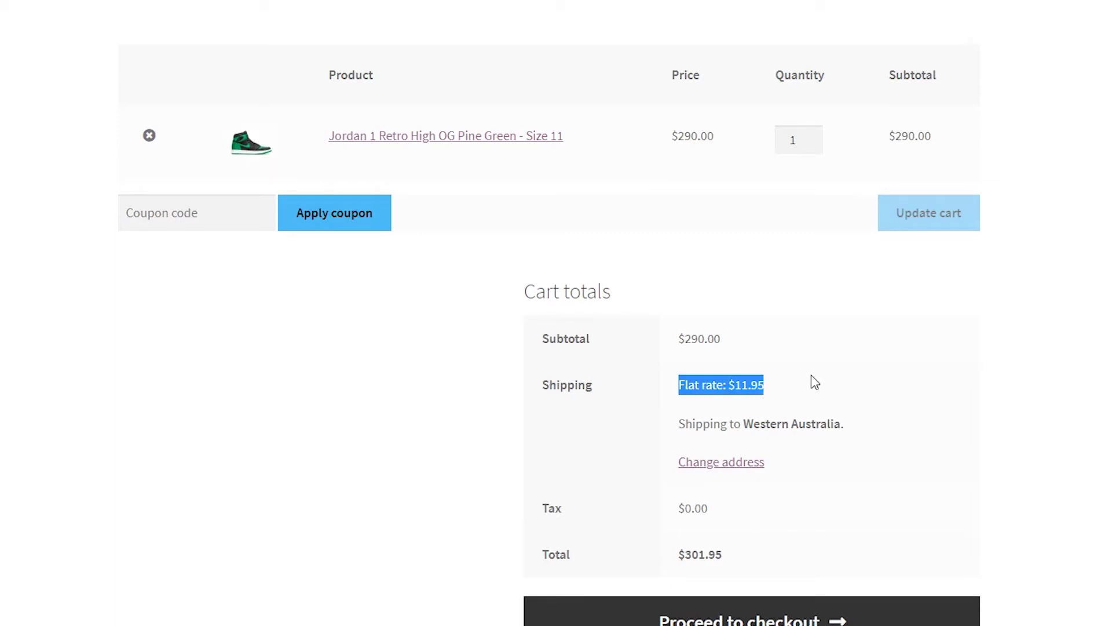
{"action": "scroll", "coordinate": [812, 380], "scroll_direction": "up", "scroll_amount": 3}
{"action": "left_click", "coordinate": [755, 422]}
{"action": "scroll", "coordinate": [755, 423], "scroll_direction": "up", "scroll_amount": 3}
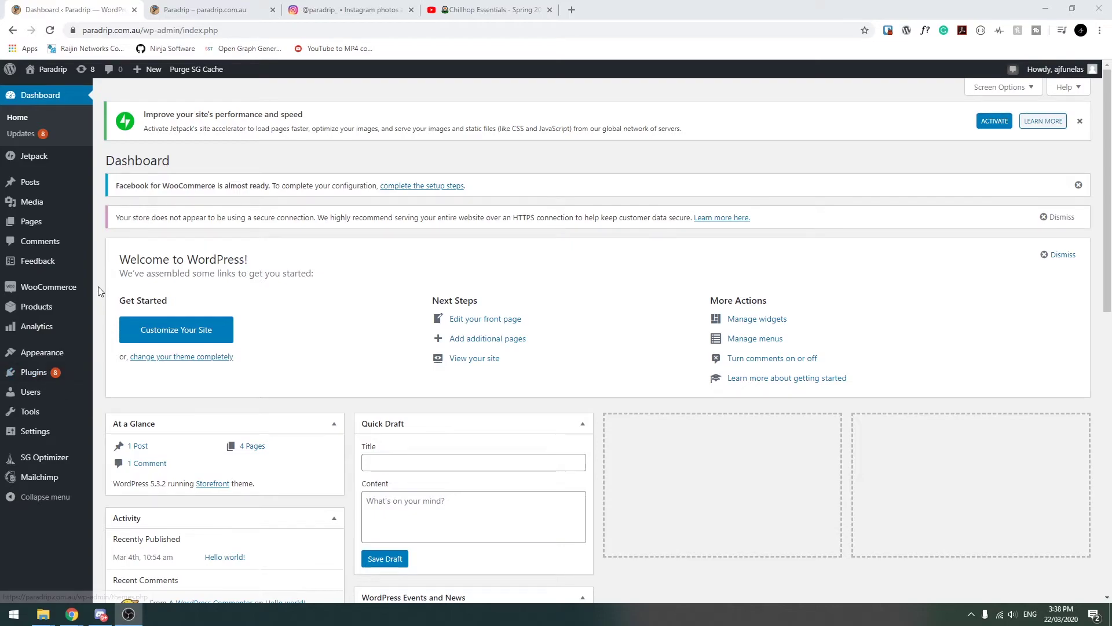
- Go to WooCommerce Settings › Shipping to list the shipping zones, including the Australia flat-rate zone
{"action": "mouse_move", "coordinate": [35, 290]}
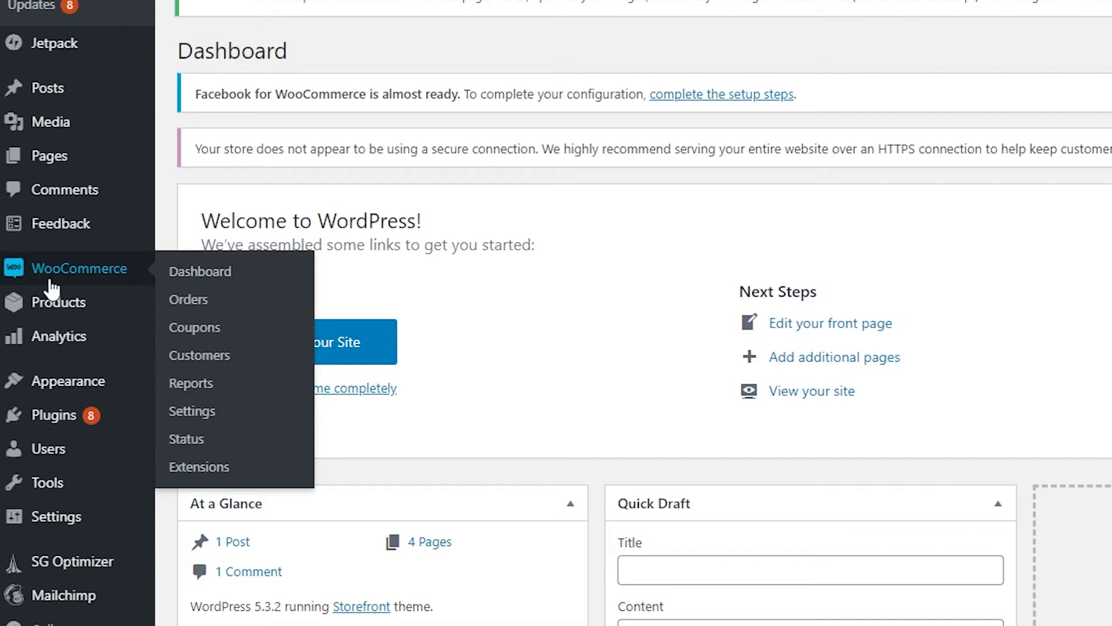
{"action": "left_click", "coordinate": [51, 281]}
{"action": "left_click", "coordinate": [46, 376]}
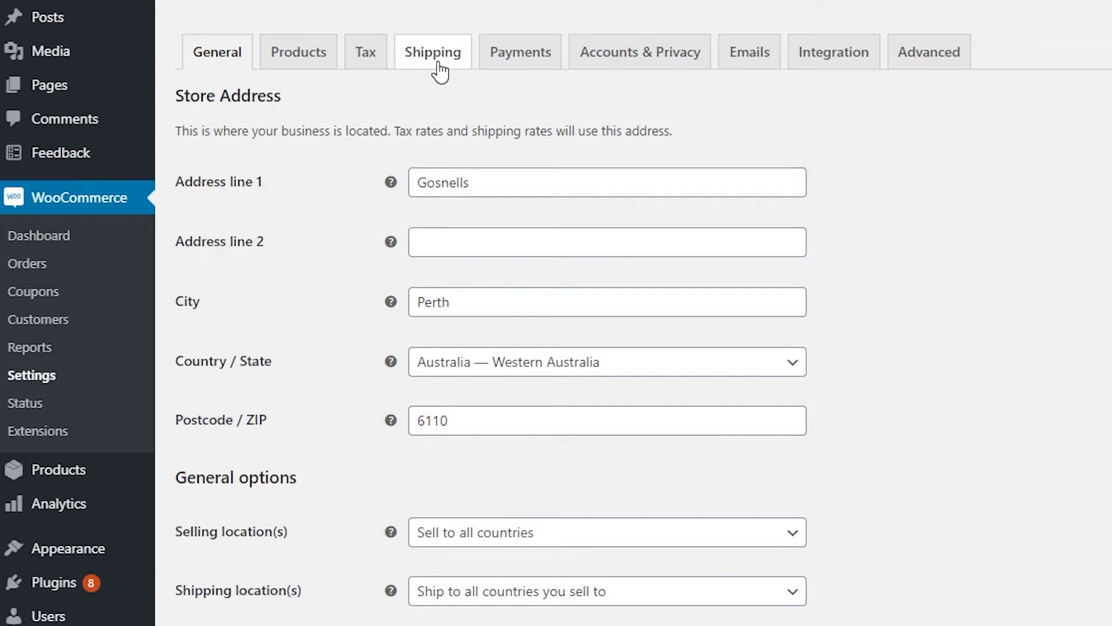
{"action": "left_click", "coordinate": [439, 65]}
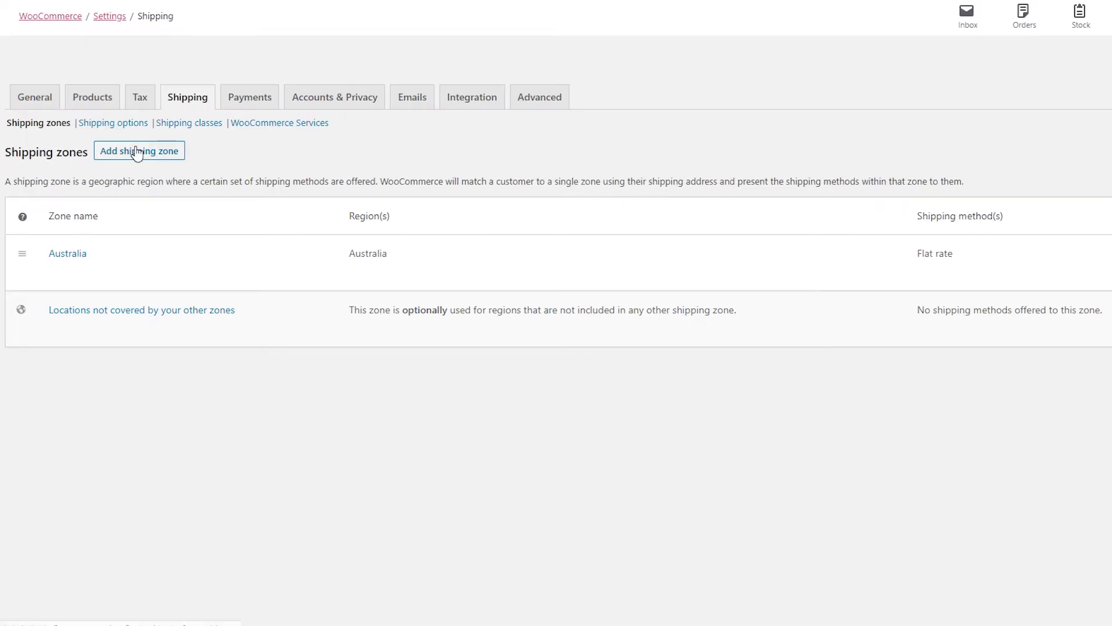
- Create a shipping zone named 'New Zealand' with New Zealand as its zone region
{"action": "left_click", "coordinate": [137, 157]}
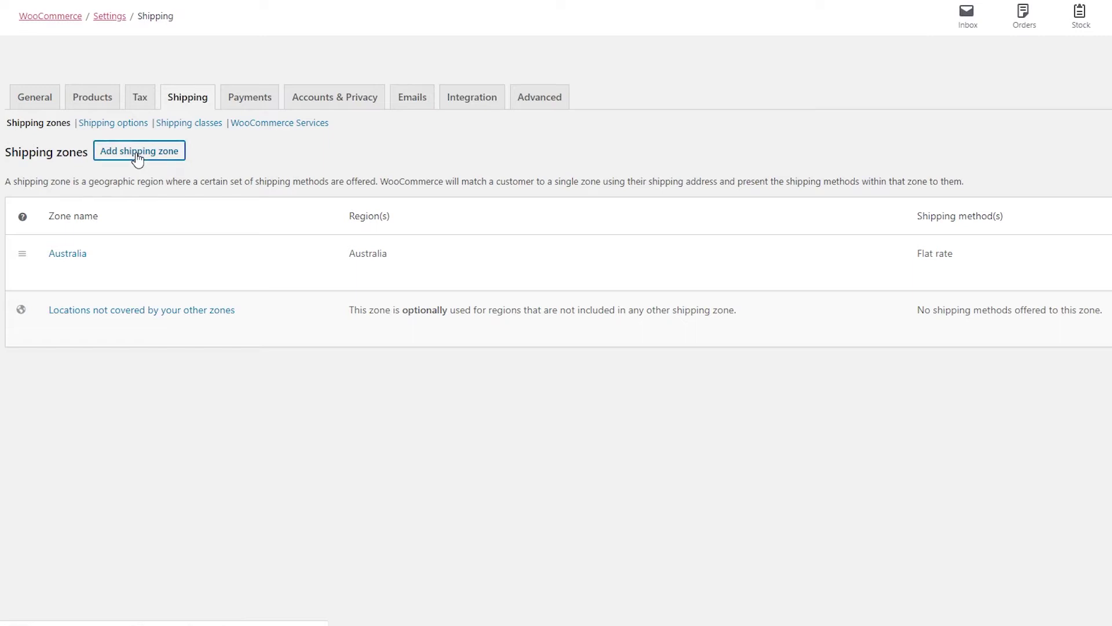
{"action": "left_click", "coordinate": [277, 197]}
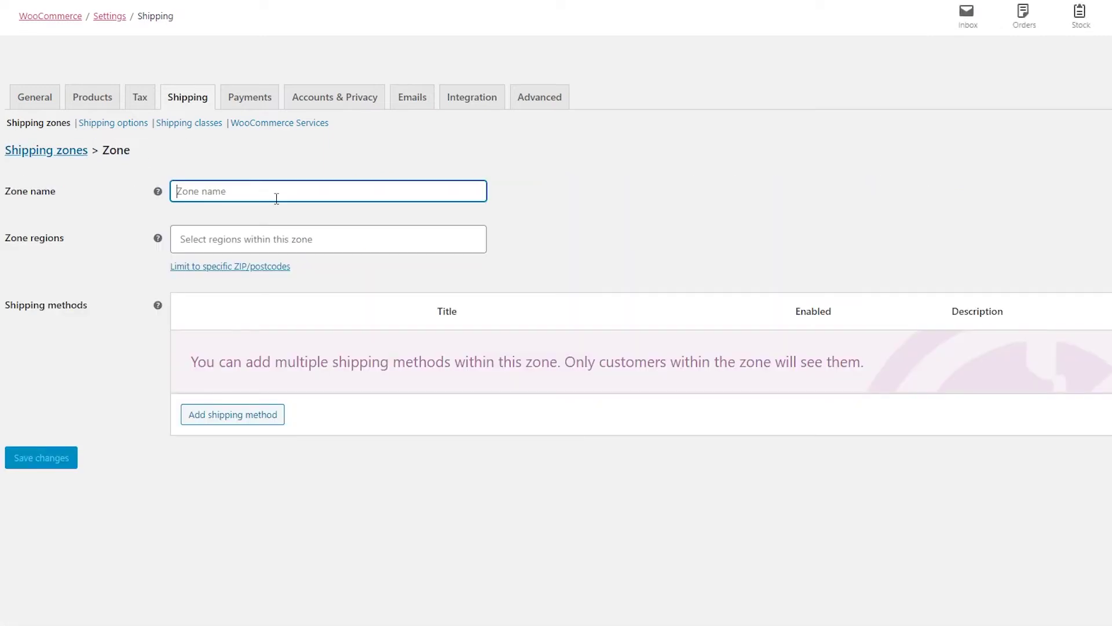
{"action": "type", "text": "New Zea"}
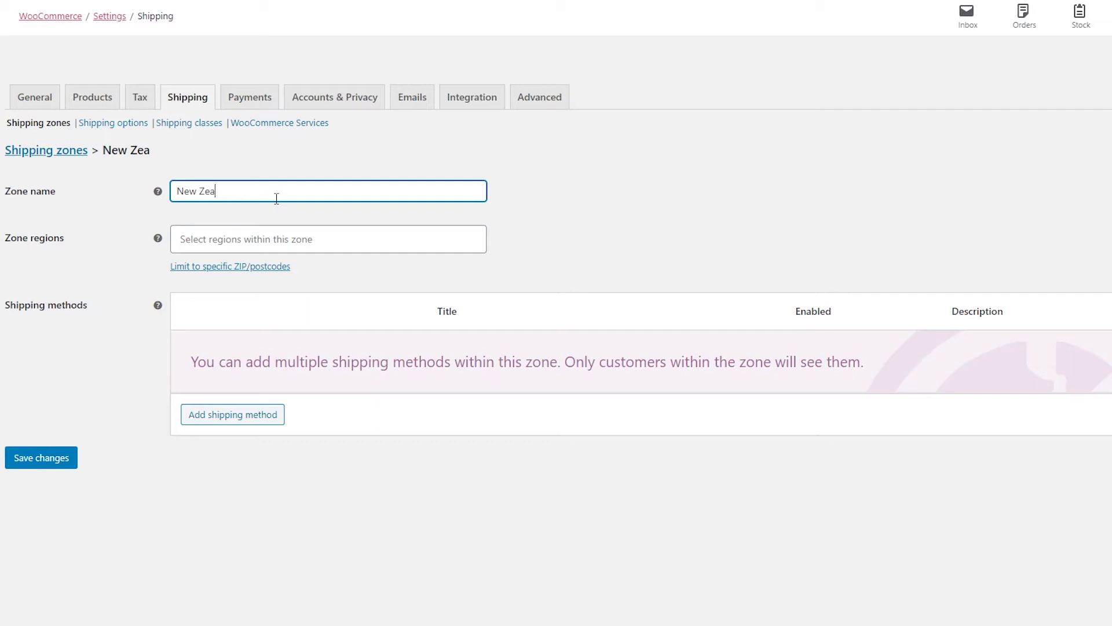
{"action": "type", "text": "land"}
{"action": "left_click", "coordinate": [264, 247]}
{"action": "type", "text": "New"}
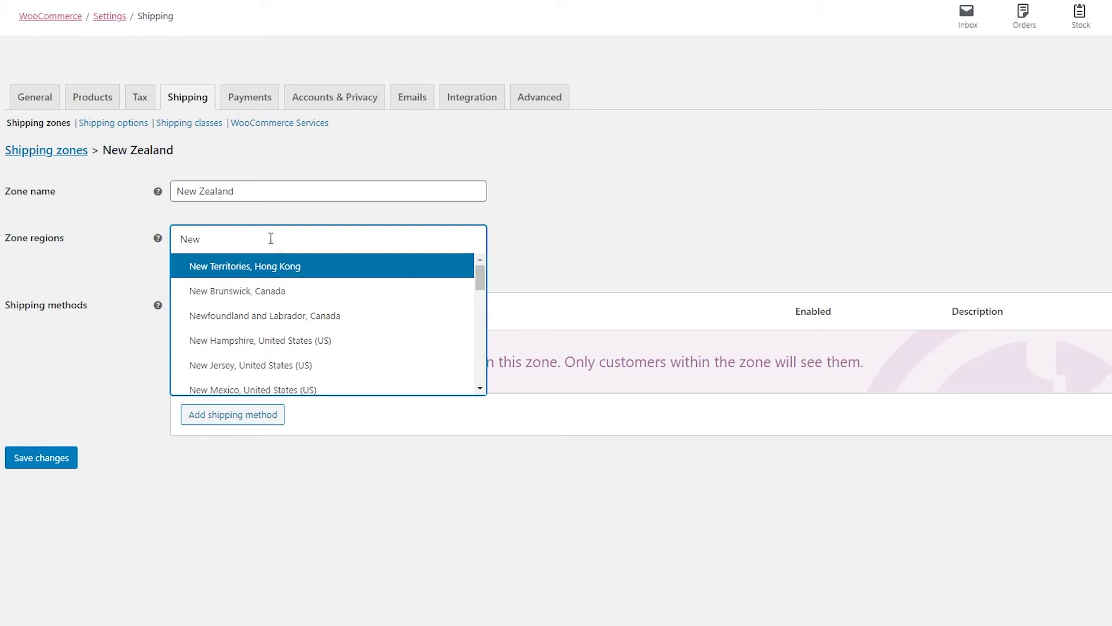
{"action": "type", "text": " Zea"}
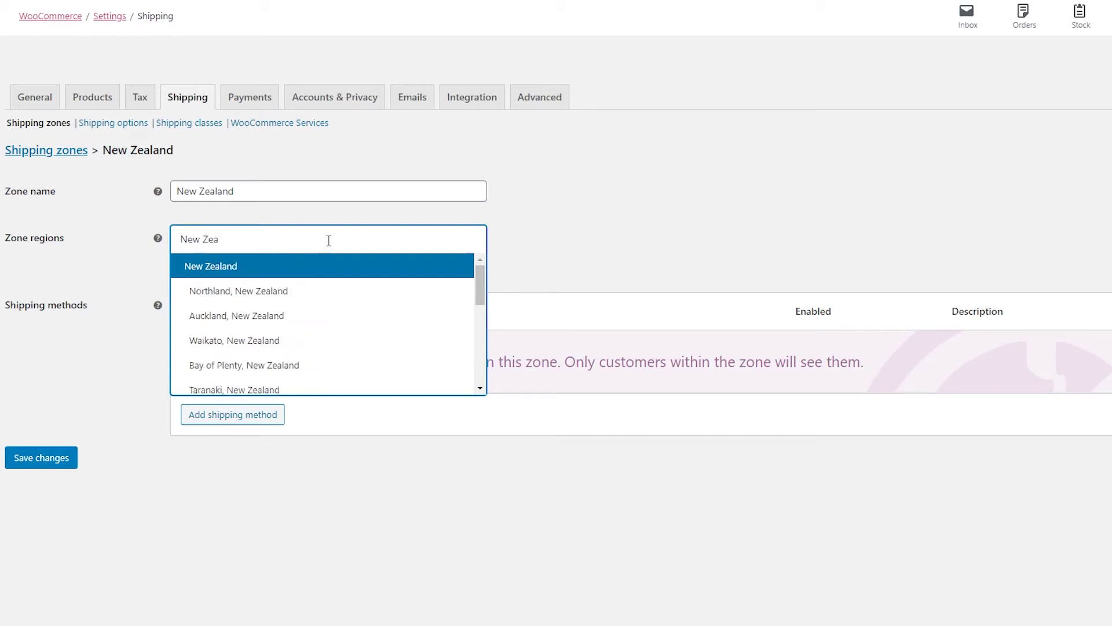
{"action": "left_click", "coordinate": [273, 267]}
{"action": "scroll", "coordinate": [189, 338], "scroll_direction": "down", "scroll_amount": 1}
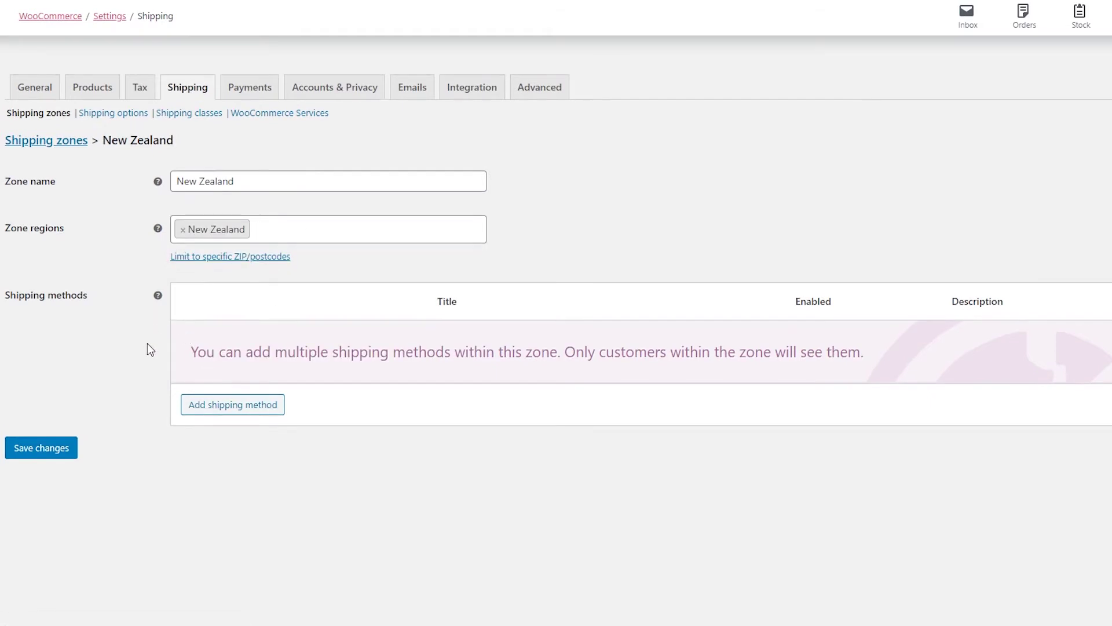
- Add a Flat rate shipping method to the New Zealand zone
{"action": "left_click", "coordinate": [213, 412]}
{"action": "left_click", "coordinate": [429, 312]}
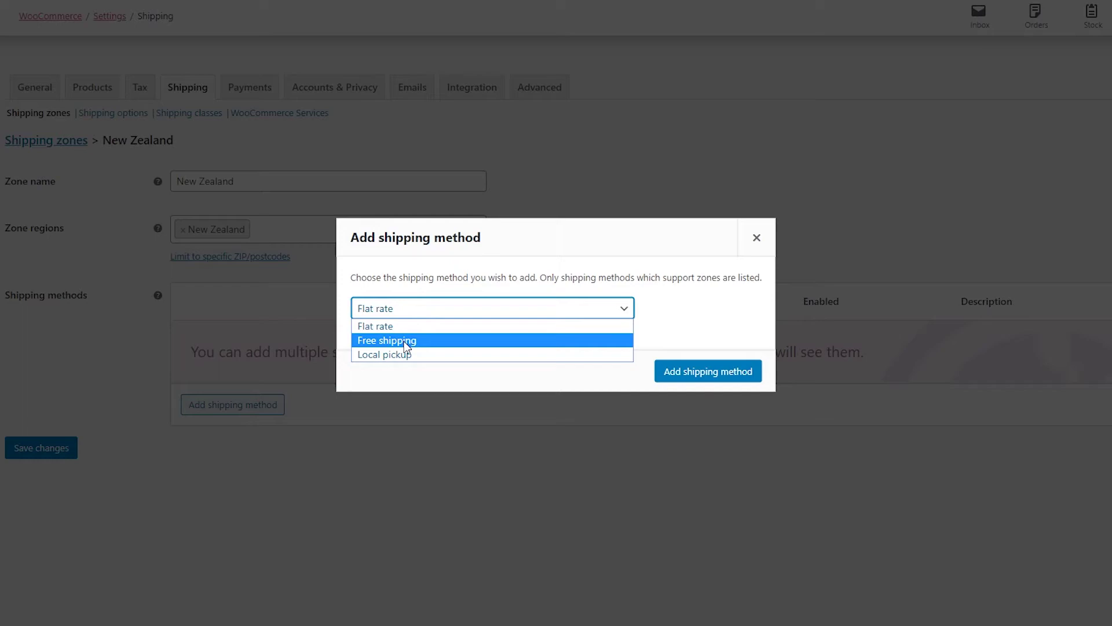
{"action": "left_click", "coordinate": [404, 326]}
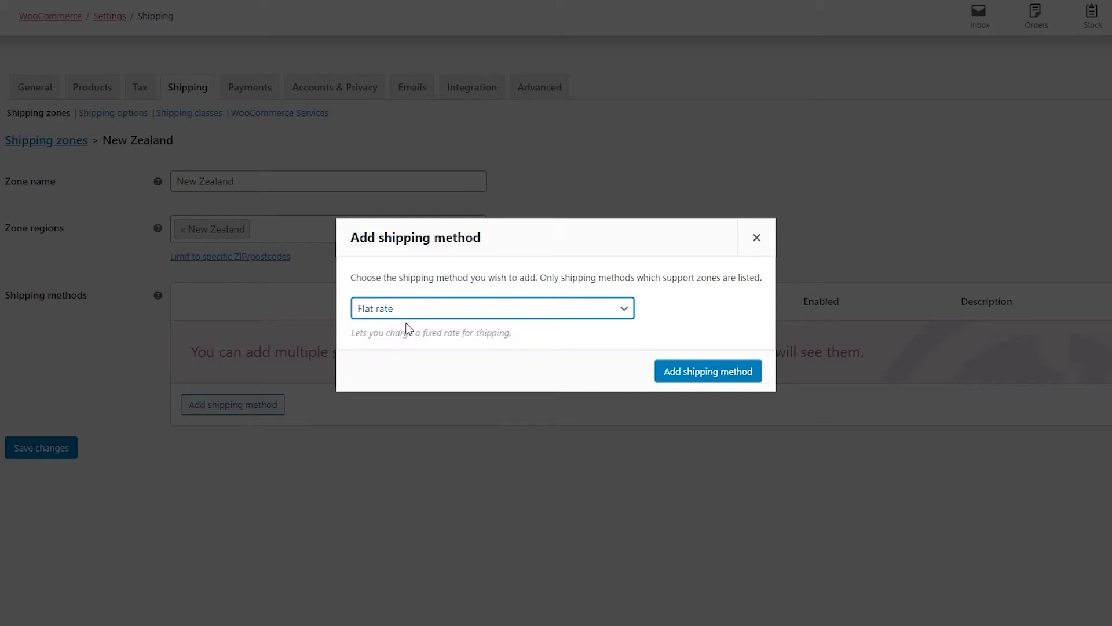
{"action": "left_click", "coordinate": [695, 371]}
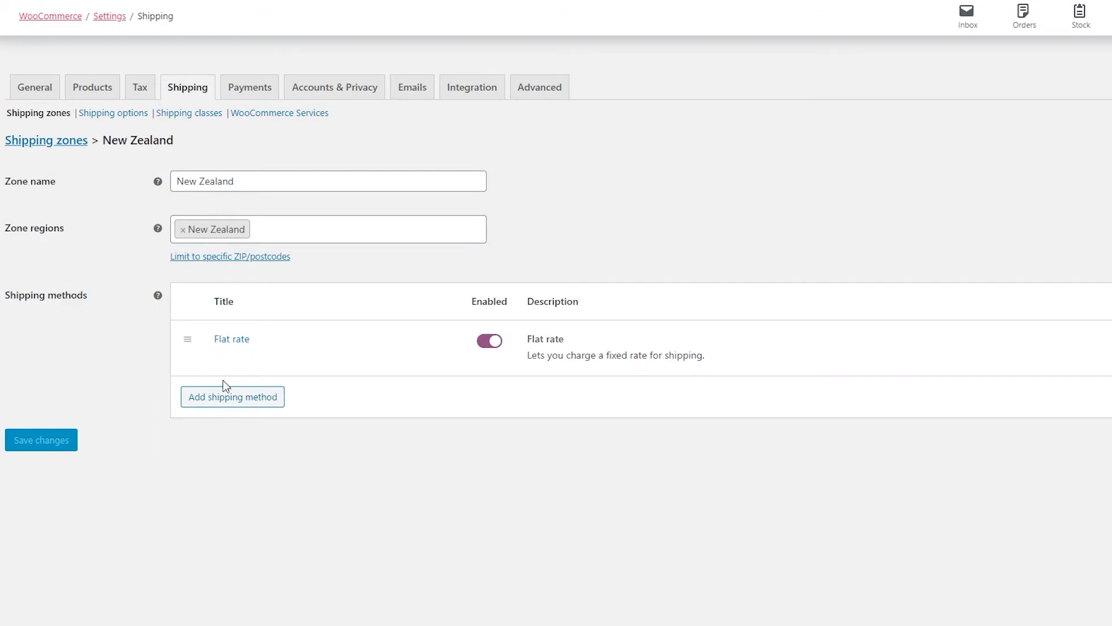
- Set the Flat rate cost to 22.50 with Taxable tax status and save the changes
{"action": "left_click", "coordinate": [224, 358]}
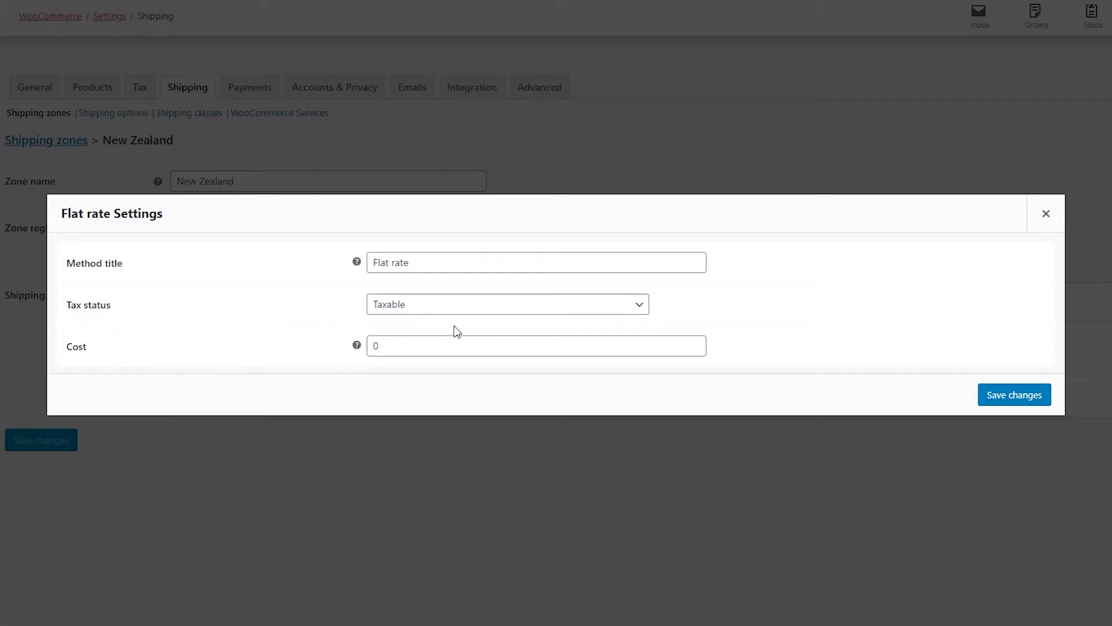
{"action": "left_click_drag", "start_coordinate": [434, 264], "coordinate": [334, 262]}
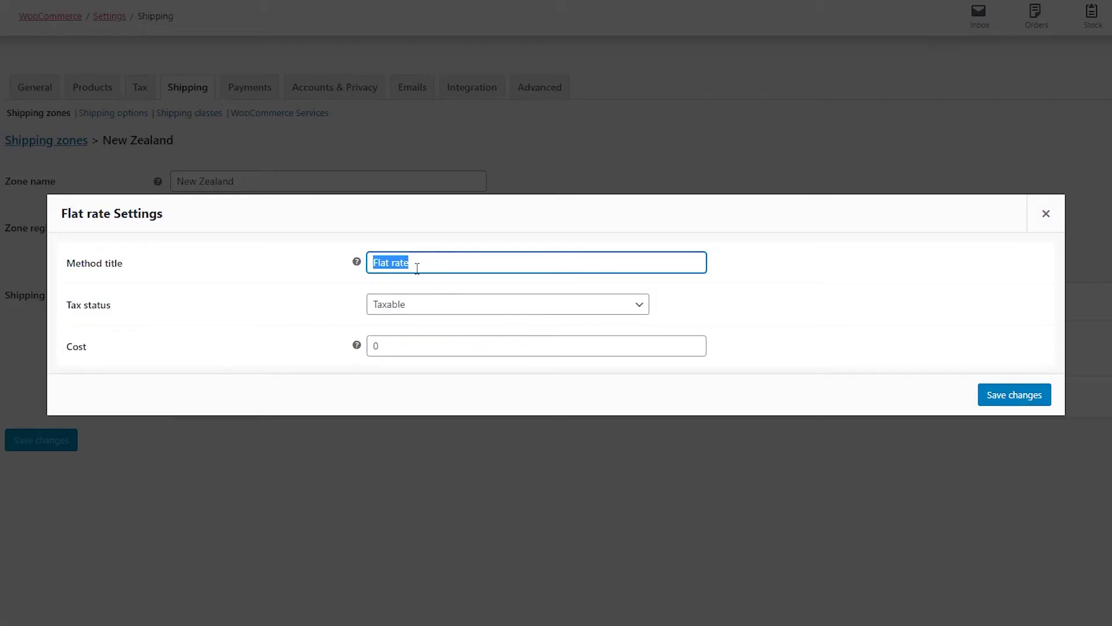
{"action": "left_click", "coordinate": [413, 307]}
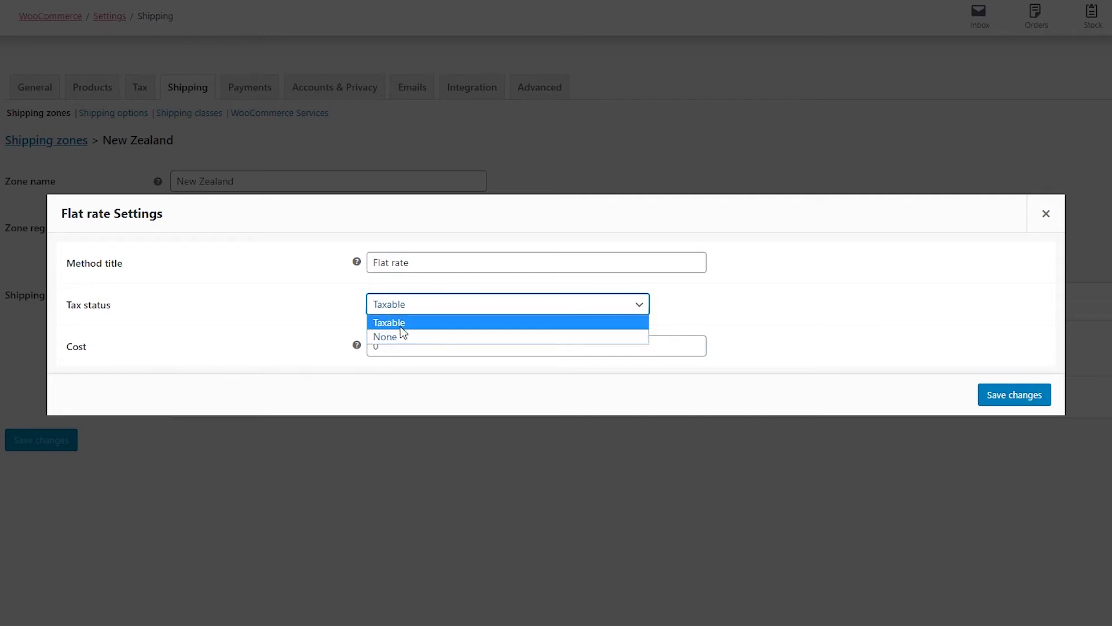
{"action": "left_click", "coordinate": [313, 312]}
{"action": "left_click_drag", "start_coordinate": [399, 339], "coordinate": [301, 338]}
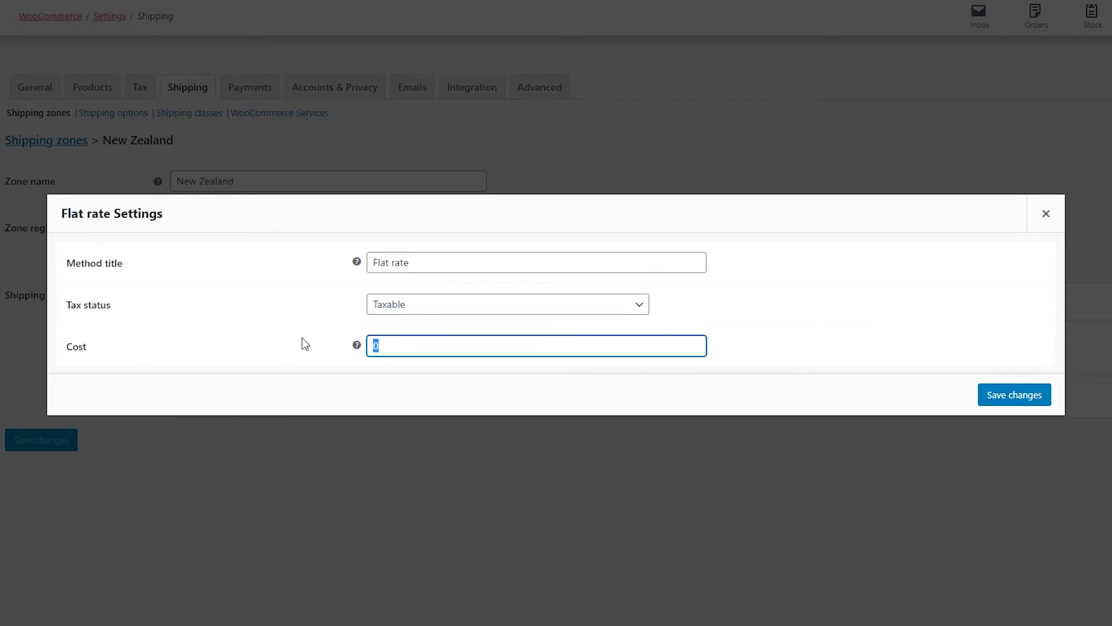
{"action": "key", "text": "BackSpace"}
{"action": "type", "text": "22.50"}
{"action": "left_click", "coordinate": [1019, 398]}
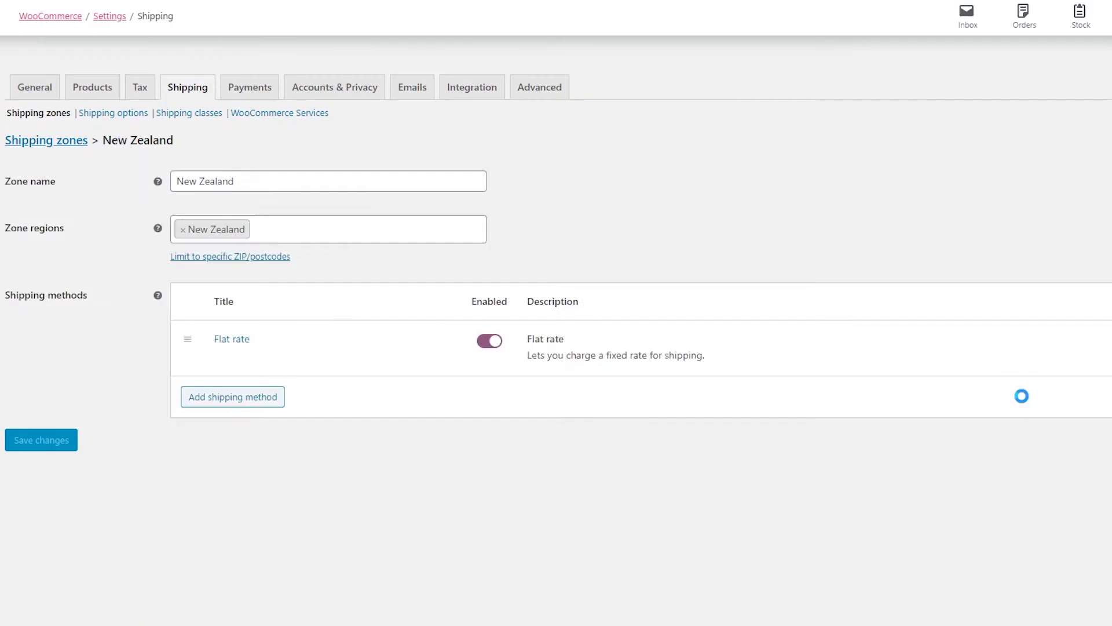
{"action": "double_click", "coordinate": [497, 300]}
{"action": "left_click", "coordinate": [559, 284]}
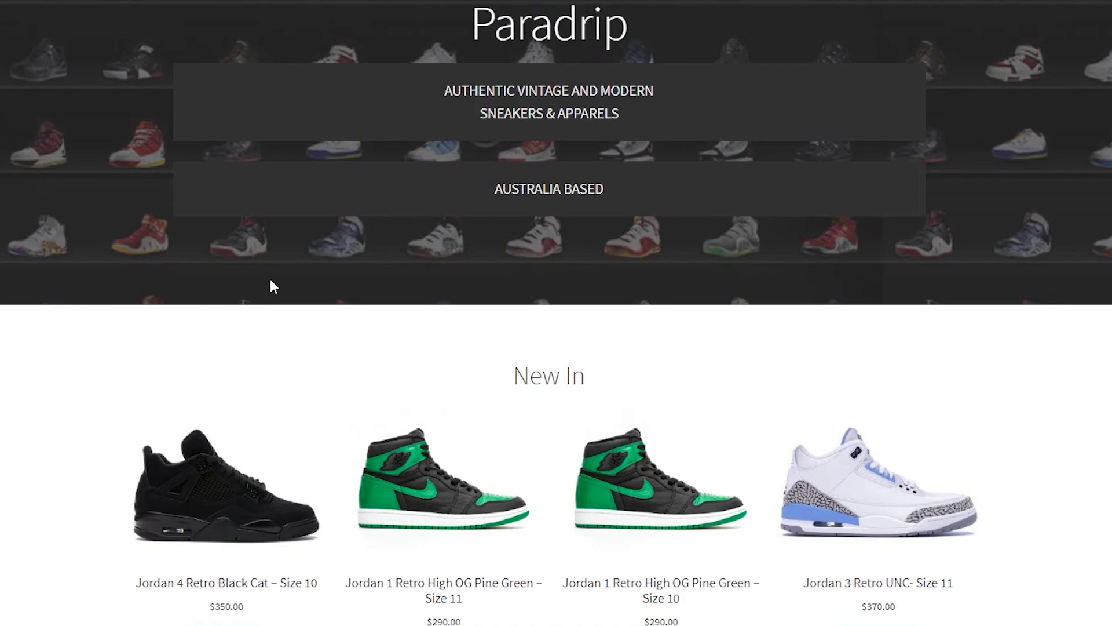
- Add the Jordan 3 Retro UNC Size 9.5 from New In to the cart and view the cart
{"action": "scroll", "coordinate": [272, 286], "scroll_direction": "down", "scroll_amount": 10}
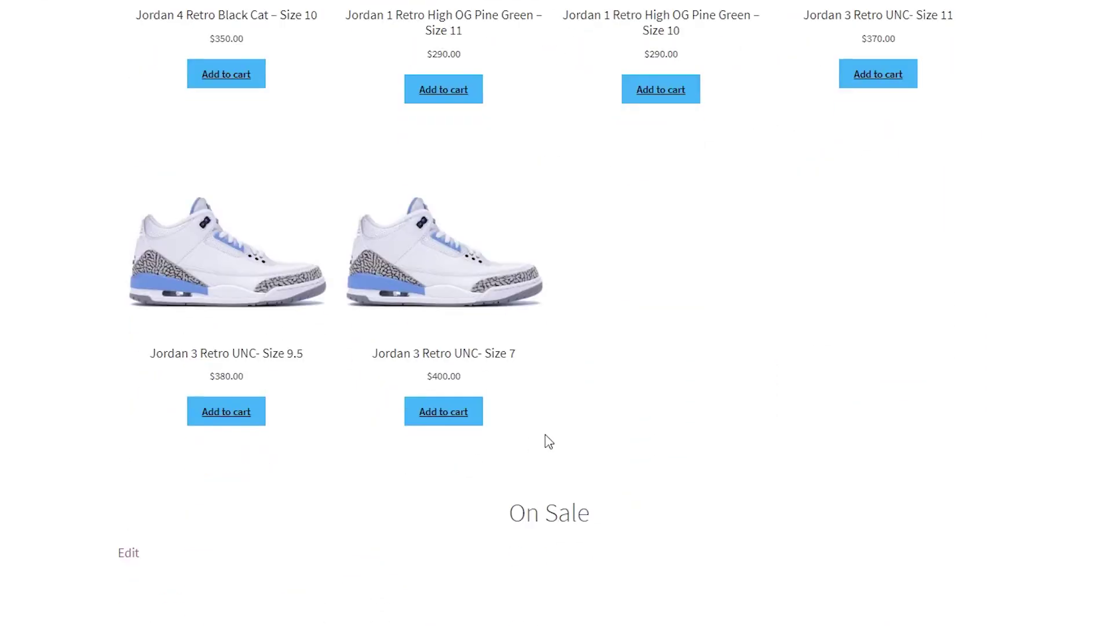
{"action": "scroll", "coordinate": [548, 441], "scroll_direction": "up", "scroll_amount": 4}
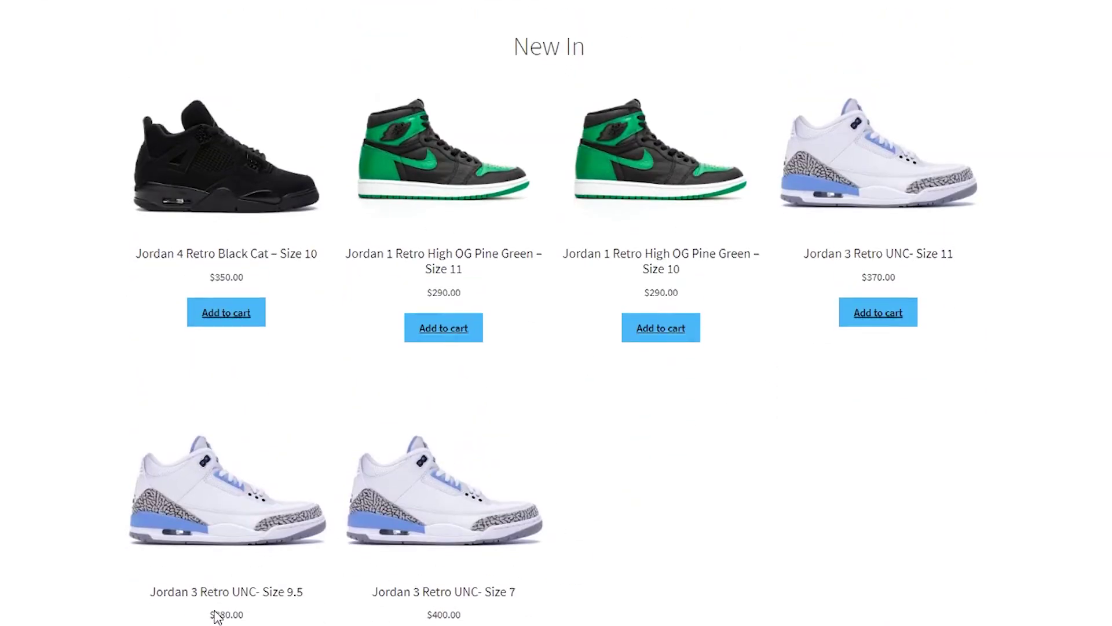
{"action": "scroll", "coordinate": [217, 617], "scroll_direction": "down", "scroll_amount": 1}
{"action": "left_click", "coordinate": [244, 583]}
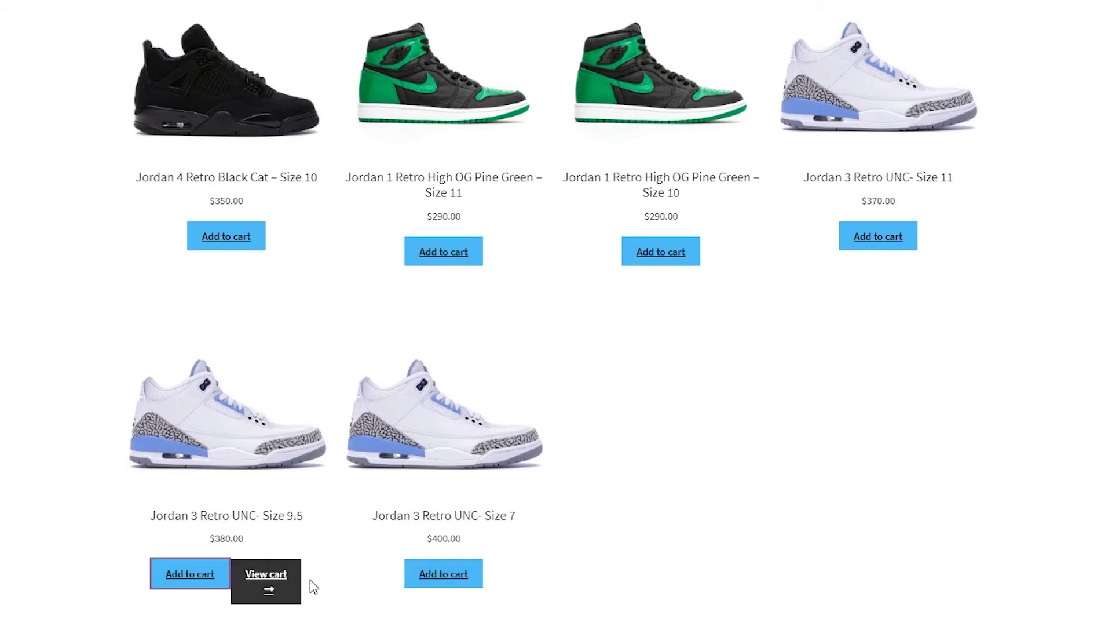
{"action": "left_click", "coordinate": [264, 579]}
- Change the cart shipping address to Wellington, New Zealand and update the totals
{"action": "scroll", "coordinate": [588, 324], "scroll_direction": "down", "scroll_amount": 5}
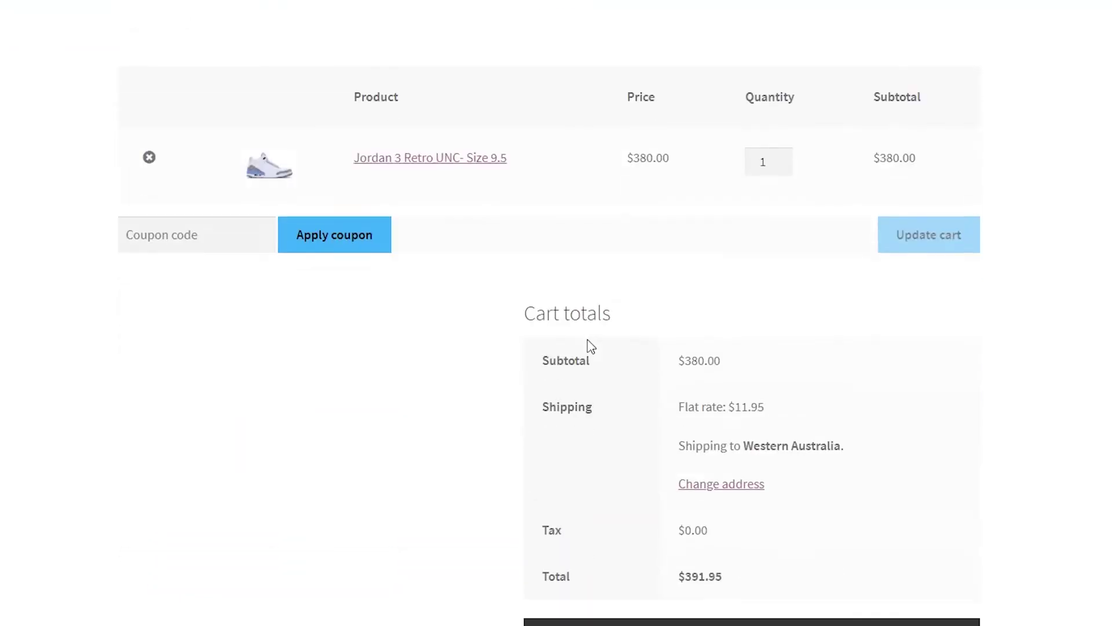
{"action": "left_click", "coordinate": [721, 462]}
{"action": "left_click", "coordinate": [799, 505]}
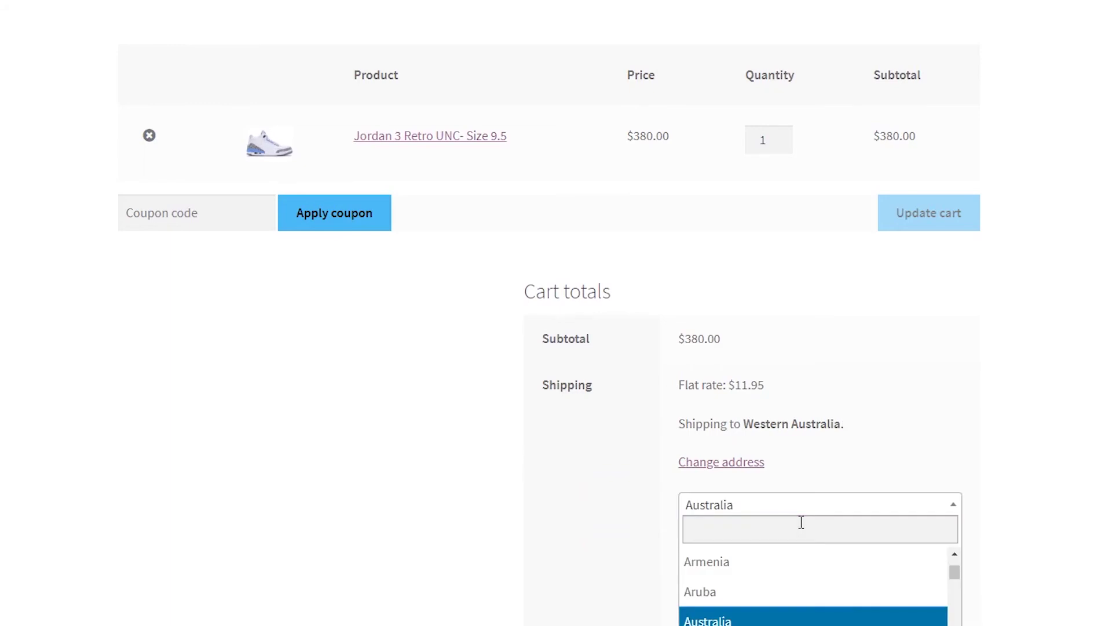
{"action": "type", "text": "New"}
{"action": "left_click", "coordinate": [761, 589]}
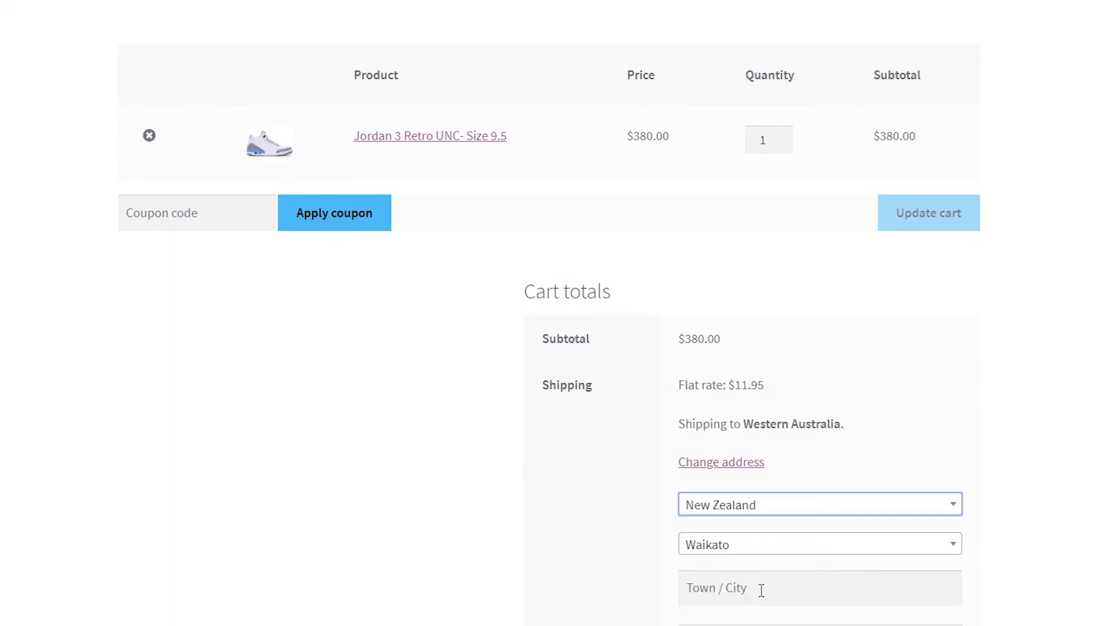
{"action": "scroll", "coordinate": [672, 484], "scroll_direction": "down", "scroll_amount": 3}
{"action": "left_click", "coordinate": [702, 386]}
{"action": "scroll", "coordinate": [776, 501], "scroll_direction": "down", "scroll_amount": 3}
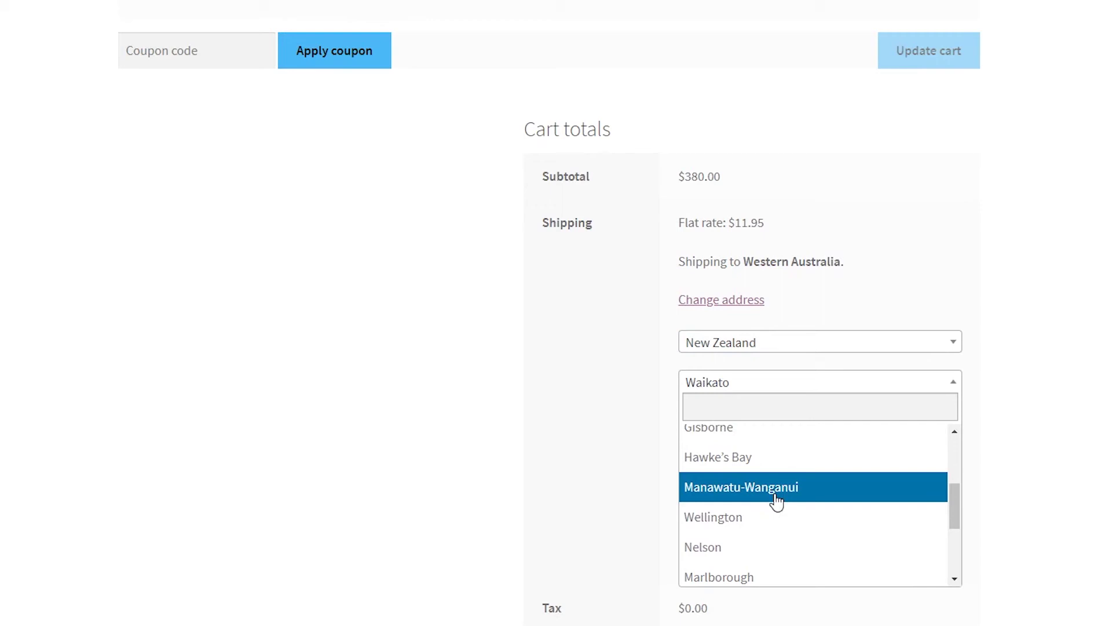
{"action": "left_click", "coordinate": [770, 523]}
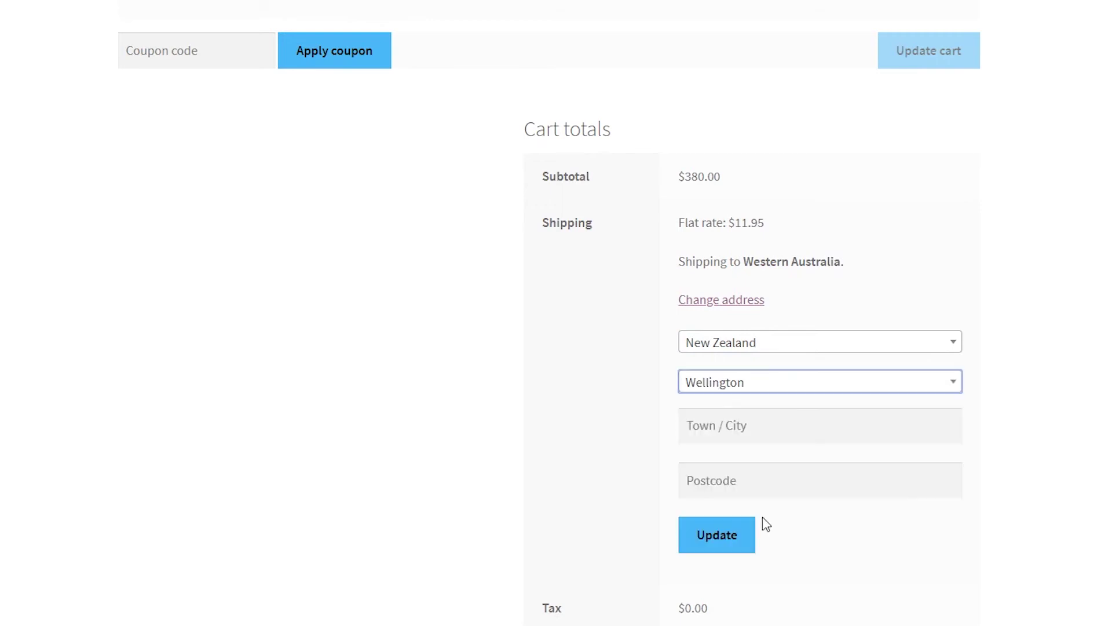
{"action": "left_click", "coordinate": [728, 534]}
{"action": "scroll", "coordinate": [753, 406], "scroll_direction": "up", "scroll_amount": 3}
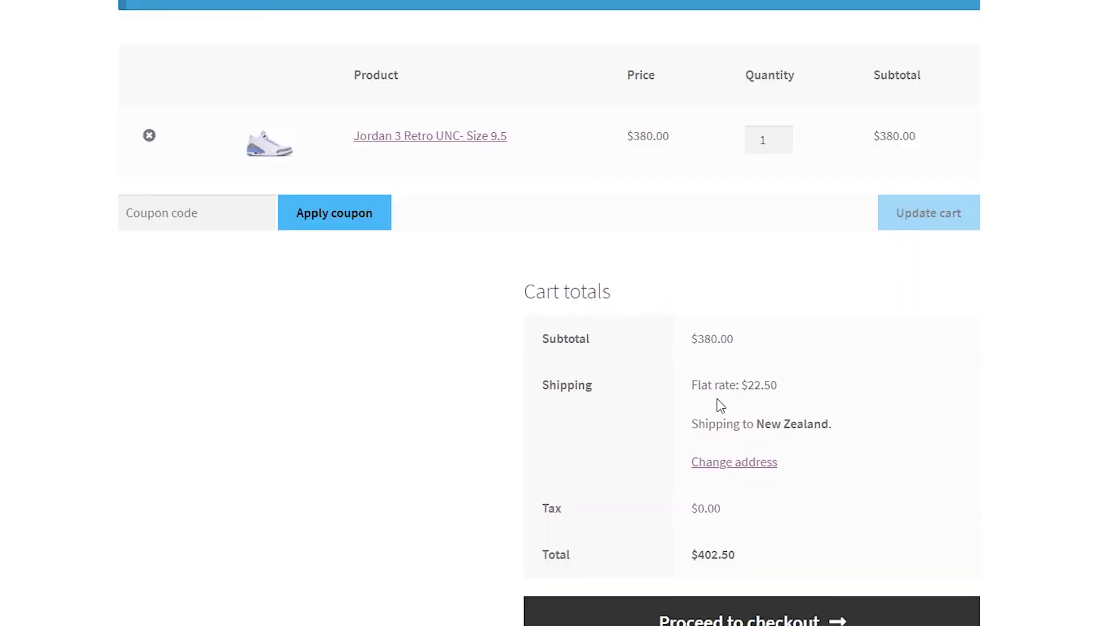
- Verify the Flat rate: $22.50 shipping charge and the New Zealand destination in cart totals
{"action": "mouse_move", "coordinate": [689, 387]}
{"action": "left_mouse_down"}
{"action": "mouse_move", "coordinate": [834, 377]}
{"action": "mouse_move", "coordinate": [690, 385]}
{"action": "left_mouse_up"}
{"action": "left_click", "coordinate": [834, 392]}
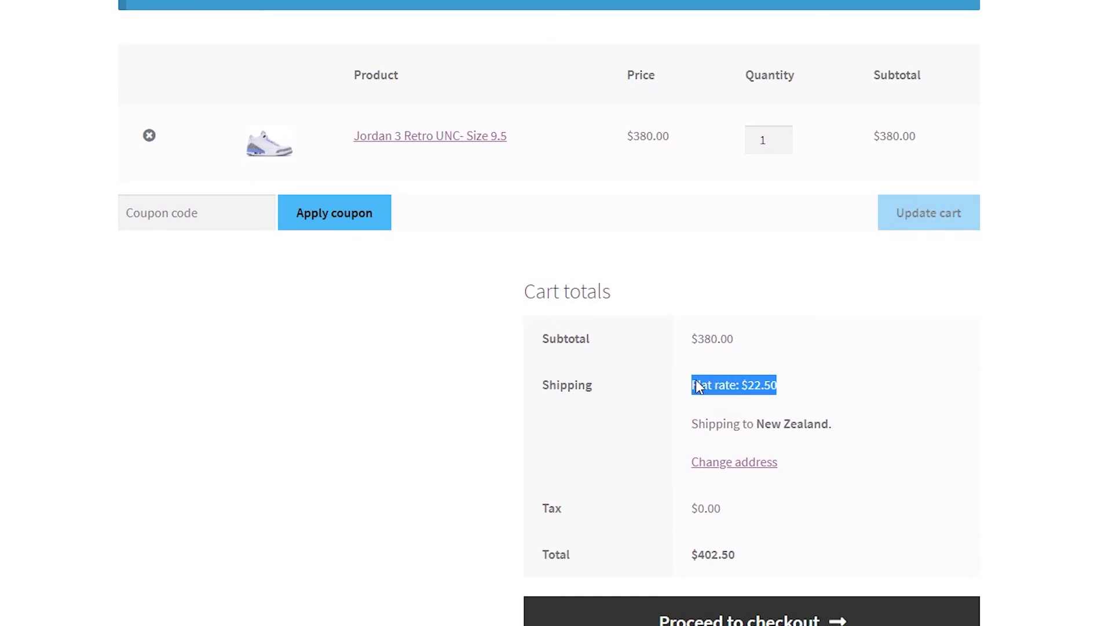
{"action": "left_click_drag", "start_coordinate": [842, 432], "coordinate": [751, 422]}
{"action": "left_click", "coordinate": [845, 414]}
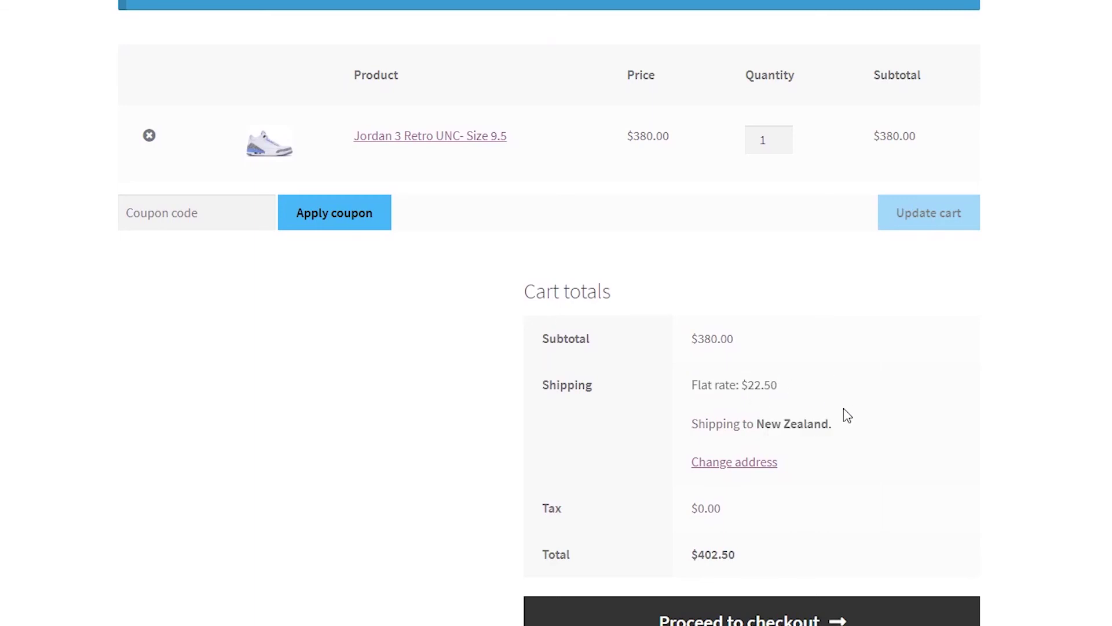
{"action": "scroll", "coordinate": [846, 417], "scroll_direction": "down", "scroll_amount": 2}
{"action": "scroll", "coordinate": [843, 420], "scroll_direction": "up", "scroll_amount": 3}
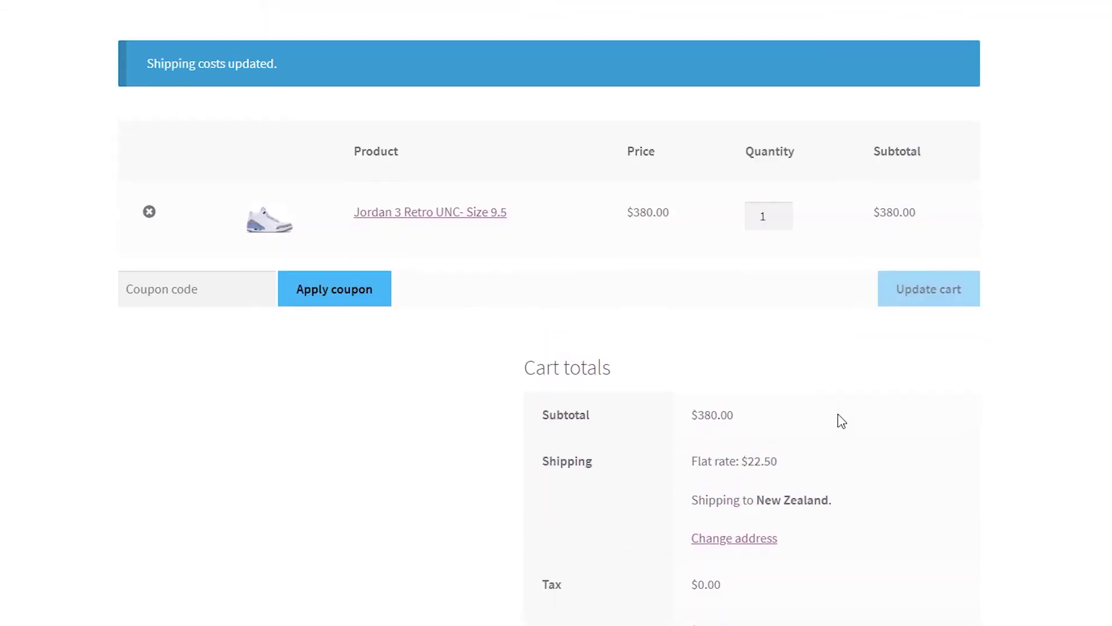